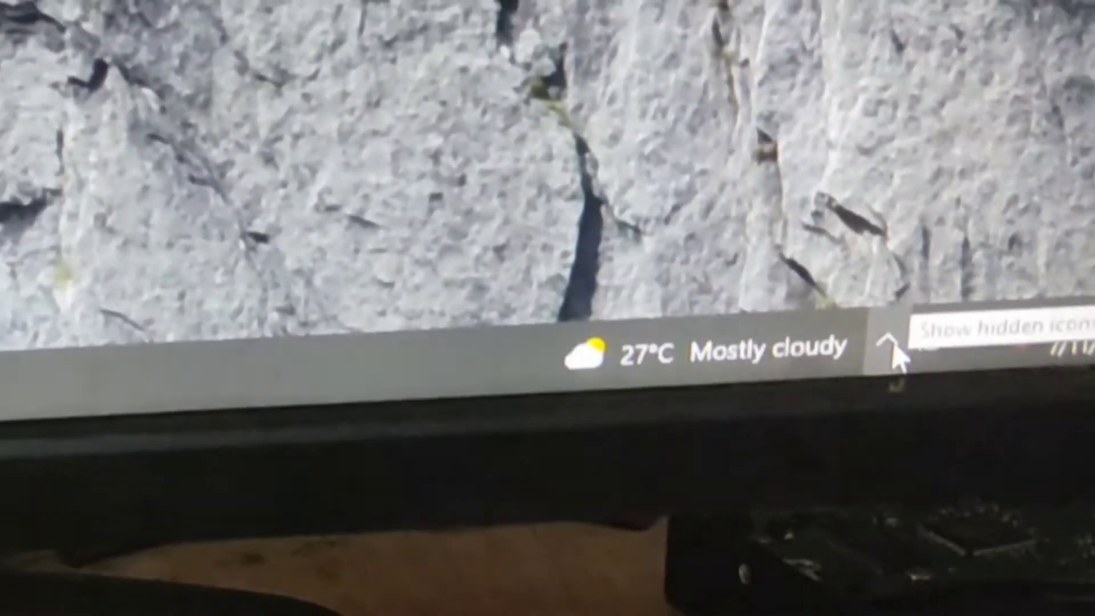
Step: Open ESET Internet Security from its hidden notification-area tray icon
{"action": "left_click", "coordinate": [906, 309]}
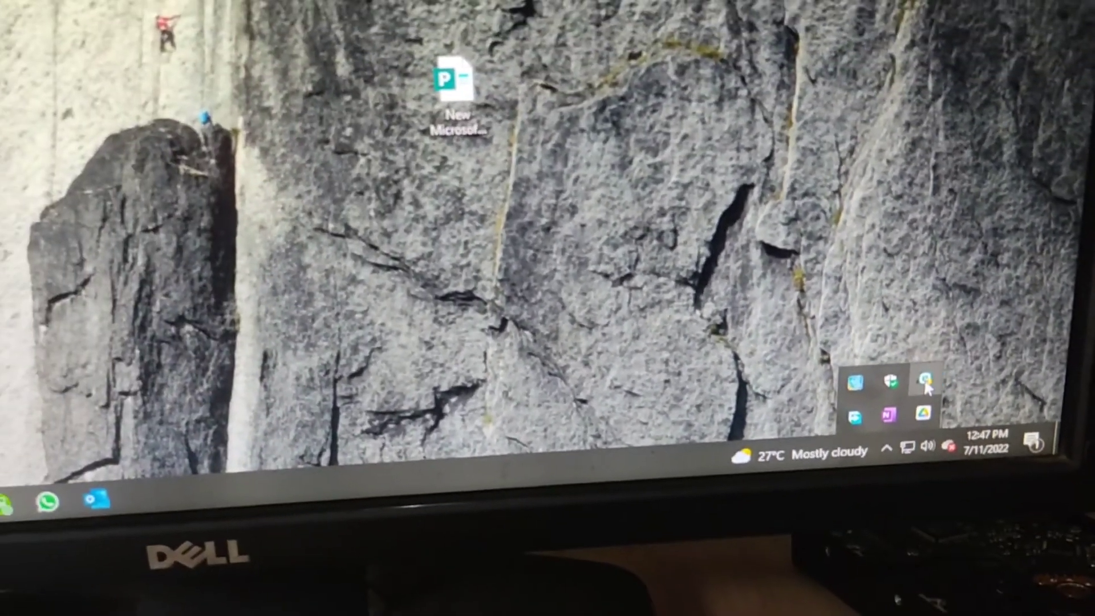
{"action": "left_click", "coordinate": [927, 383]}
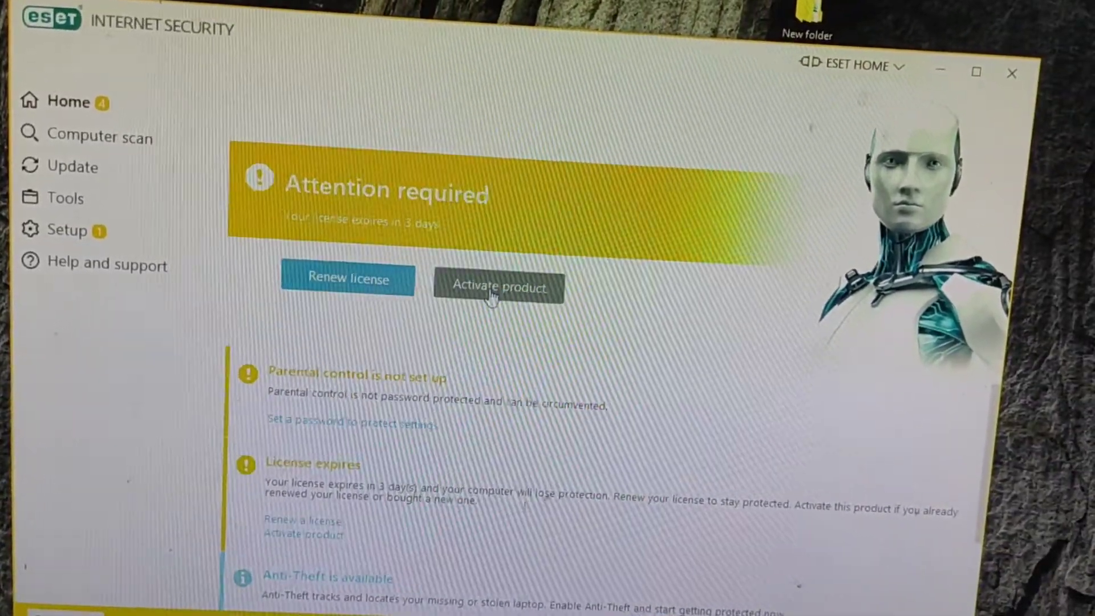
Step: Start product activation to reach the Enter a License Key form
{"action": "left_click", "coordinate": [493, 293]}
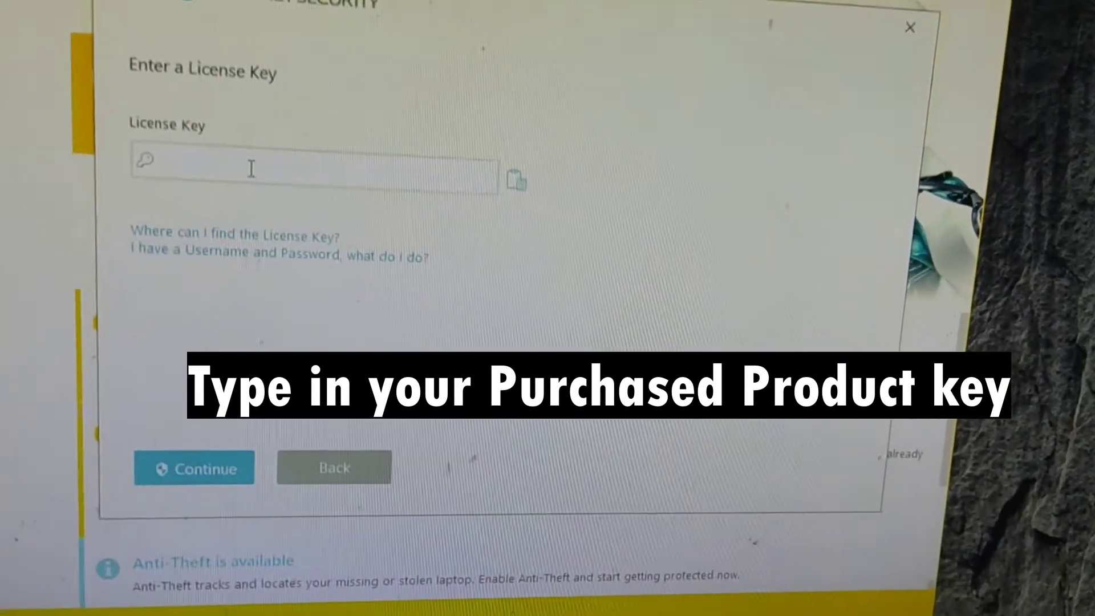
Step: Enter the purchased key in the License Key field, deleting a mistyped character
{"action": "left_click", "coordinate": [320, 145]}
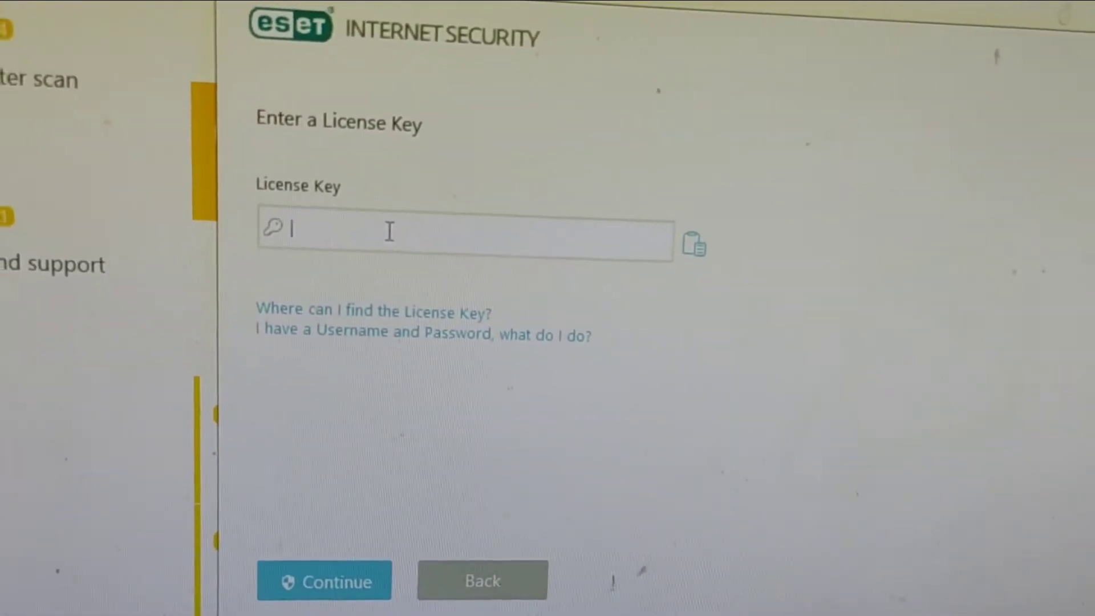
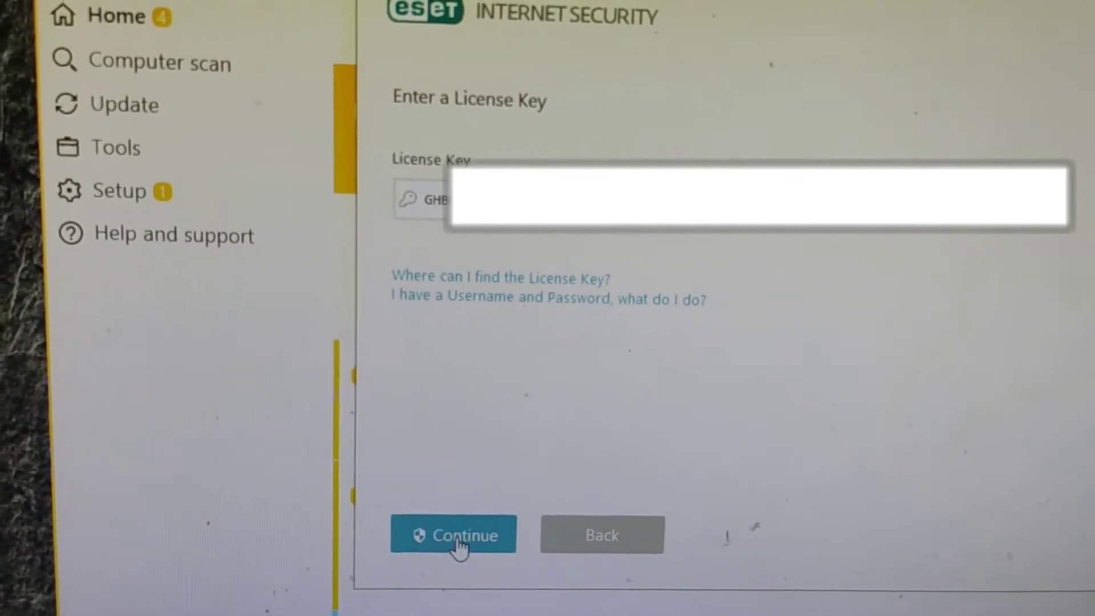
Step: Submit the license key and approve the User Account Control prompt
{"action": "left_click", "coordinate": [462, 539]}
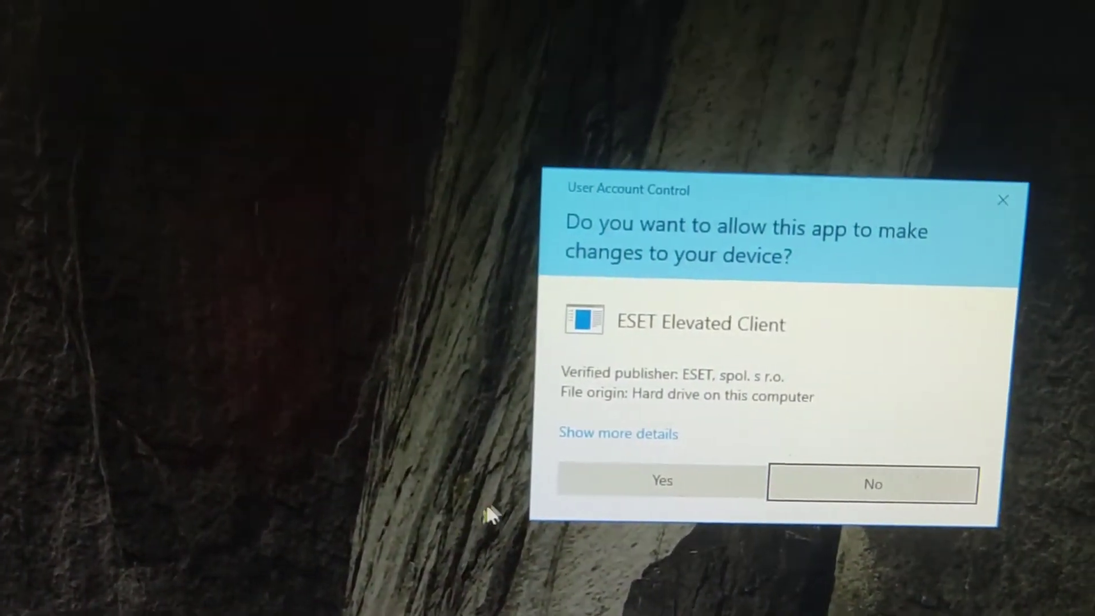
{"action": "left_click", "coordinate": [591, 479]}
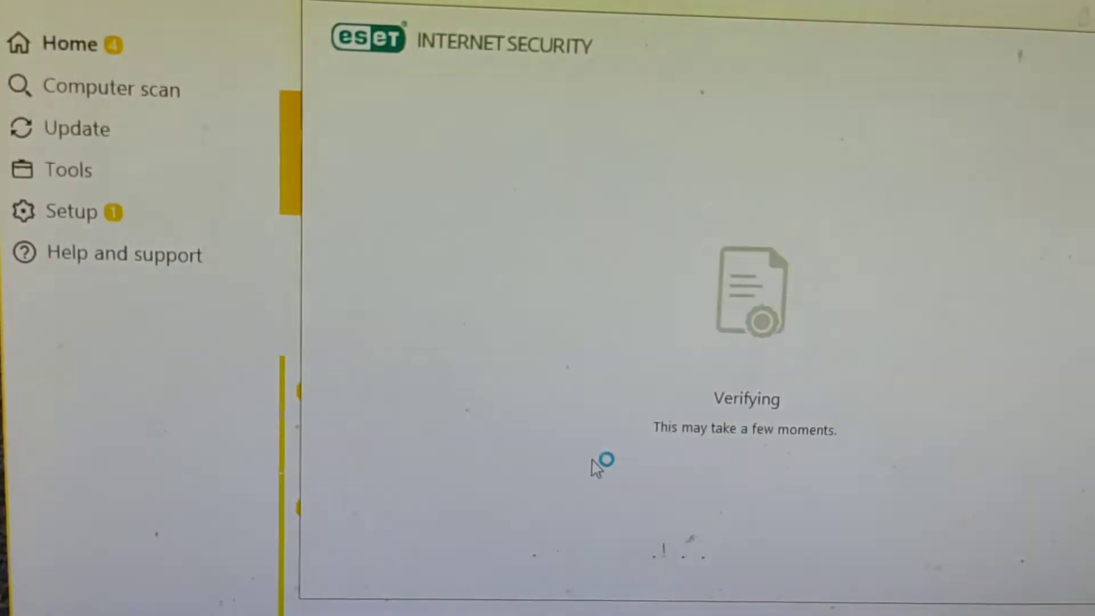